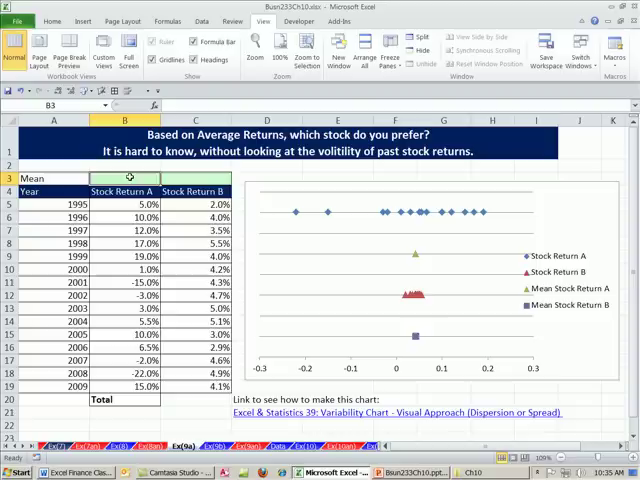
Step: Enter =AVERAGE(B5:B19) in B3 as Stock Return A's mean
left_click(124, 191)
left_click(191, 191)
left_click_drag(128, 204, 124, 368)
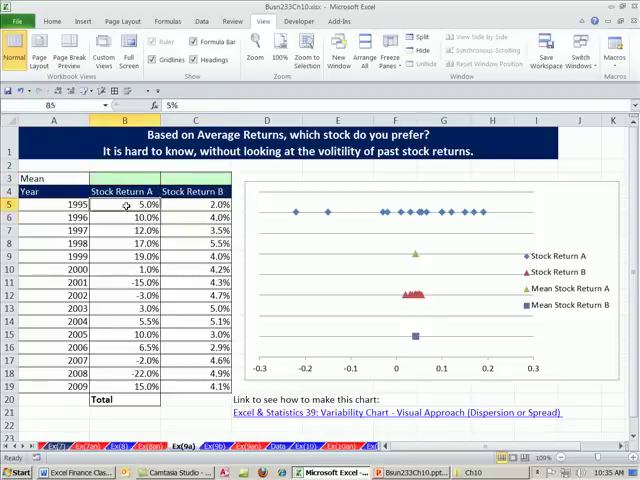
left_click(128, 178)
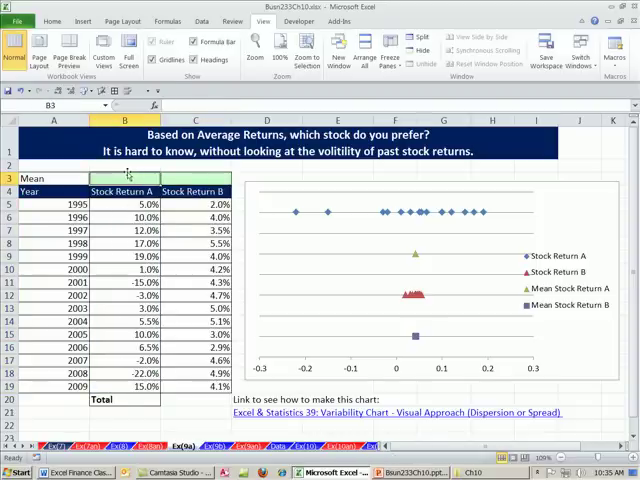
type("=a")
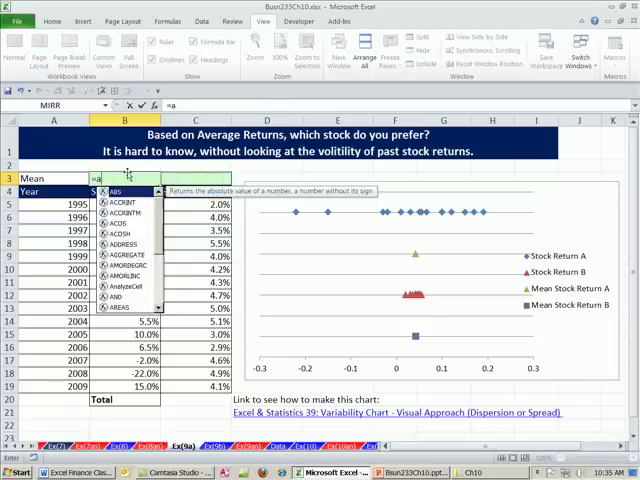
type("ve")
key("Down")
key("Tab")
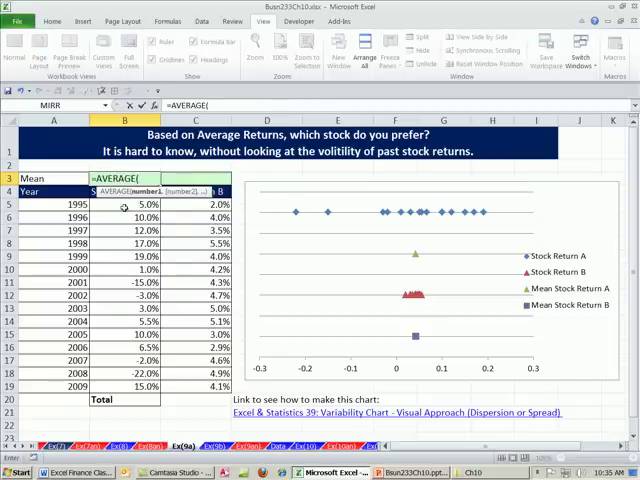
left_click_drag(124, 204, 126, 385)
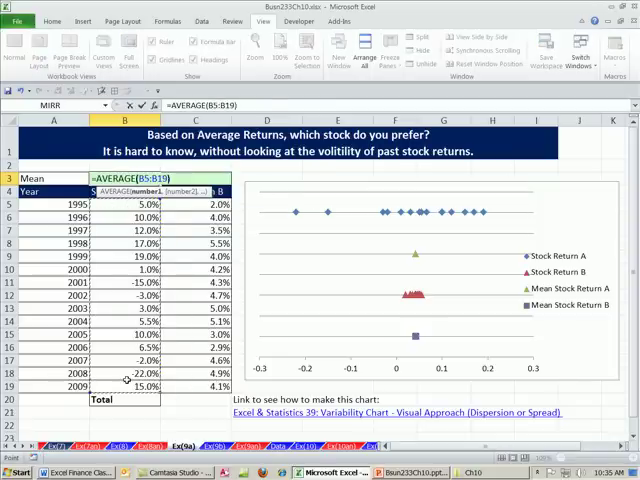
type(")")
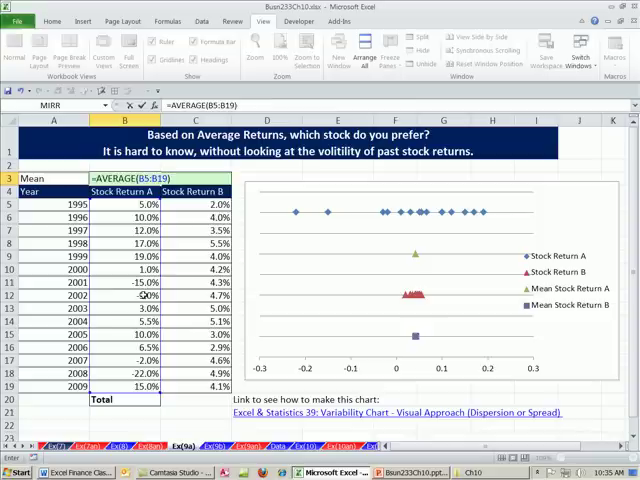
key("ctrl+Return")
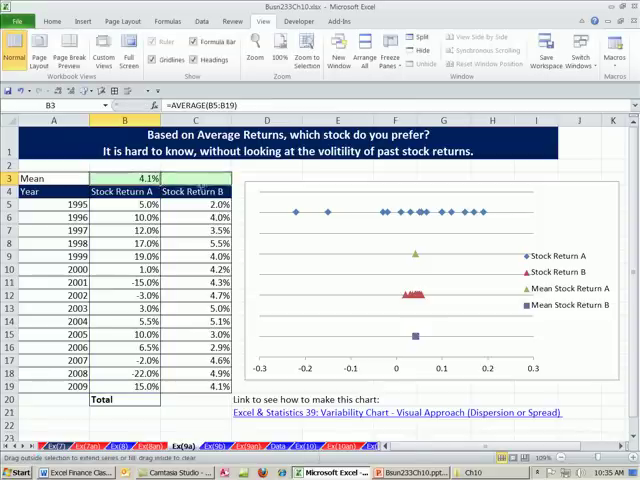
Step: Copy the mean formula across to C3 so Stock Return B also shows 4.1%
left_click_drag(160, 184, 228, 184)
left_click(200, 178)
key("F2")
key("ctrl+Return")
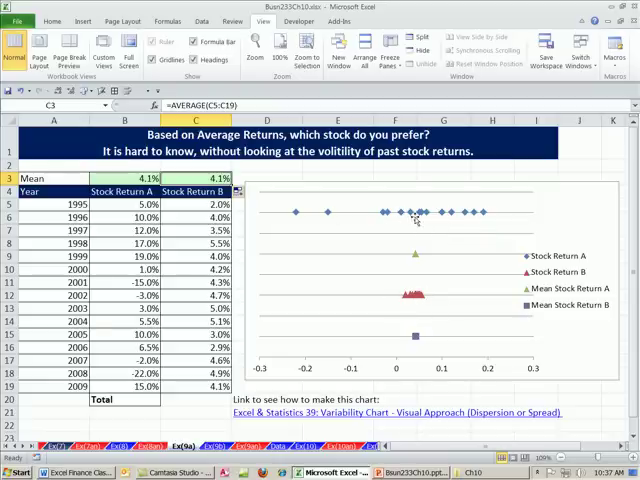
Step: Review both stocks' Mean formulas, then switch to the Ex(9b) sheet
left_click(138, 178)
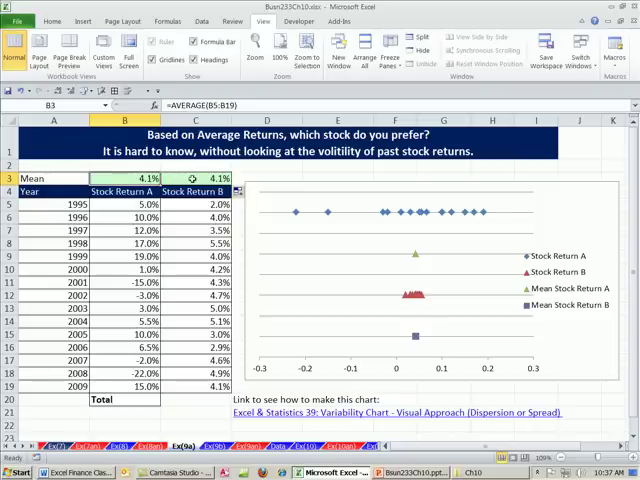
left_click(193, 178)
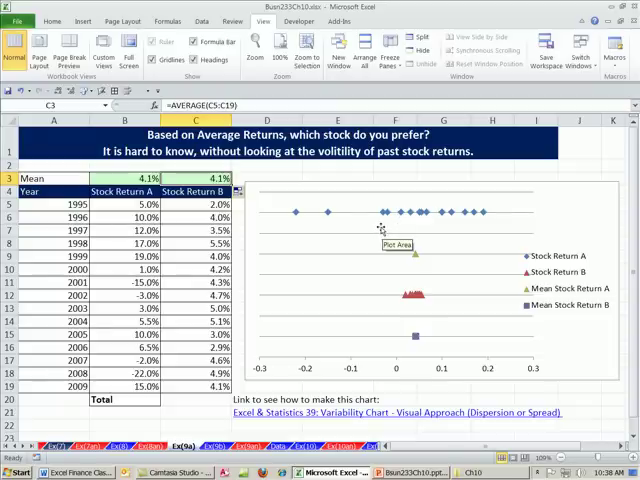
mouse_move(430, 212)
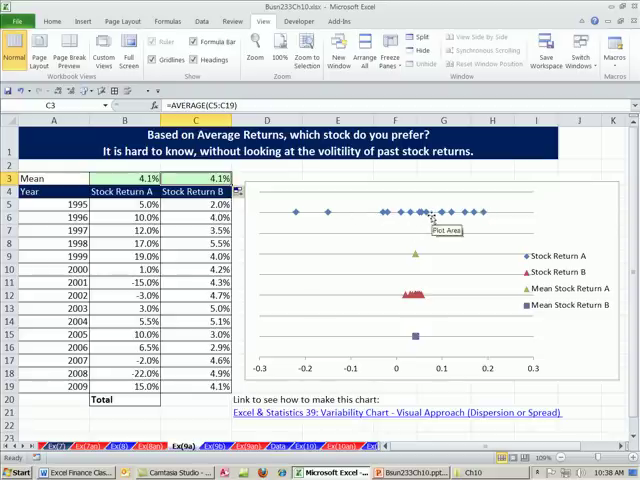
left_click(218, 446)
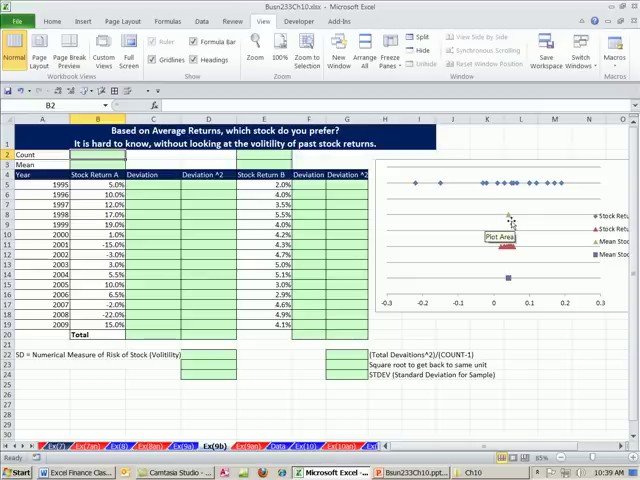
Step: Enter =COUNT(B5:B19) in B2 and =AVERAGE(B5:B19) in B3 for Stock Return A
left_click(142, 187)
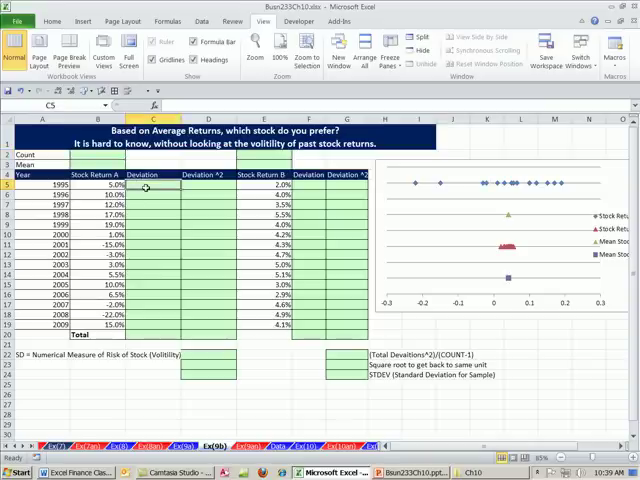
left_click(102, 155)
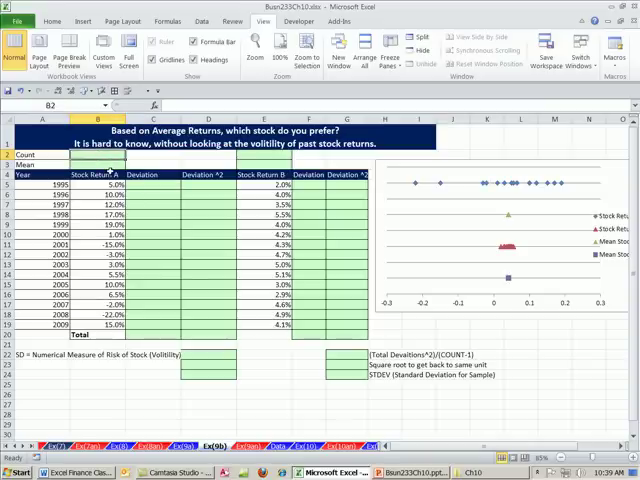
type("=count(")
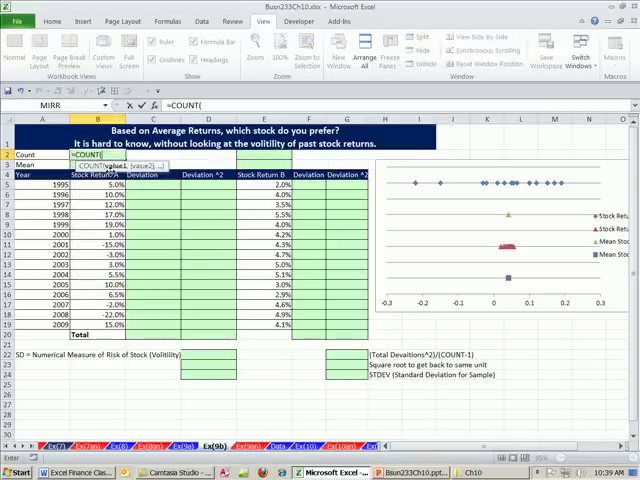
left_click_drag(100, 186, 102, 326)
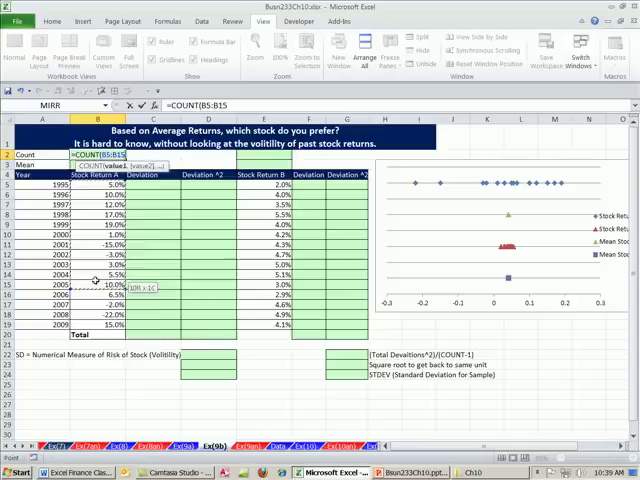
key("Return")
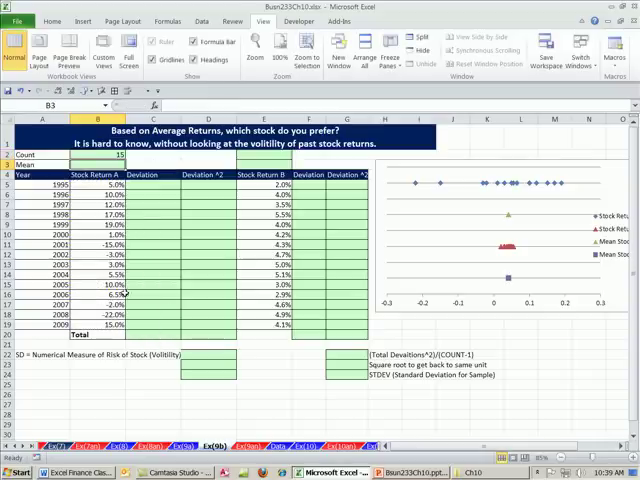
type("=aver")
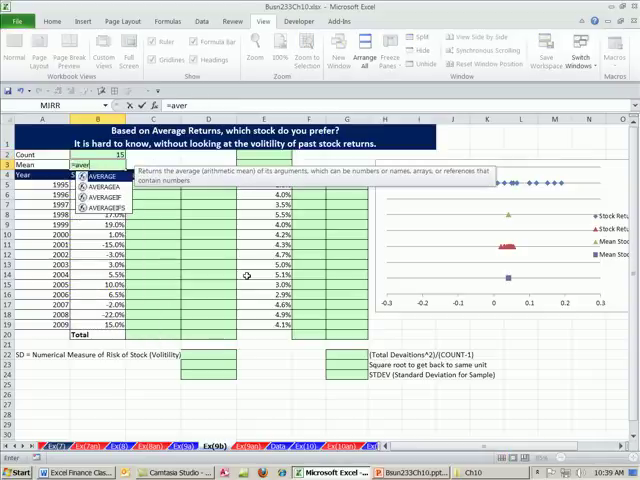
key("Tab")
left_click_drag(100, 185, 108, 325)
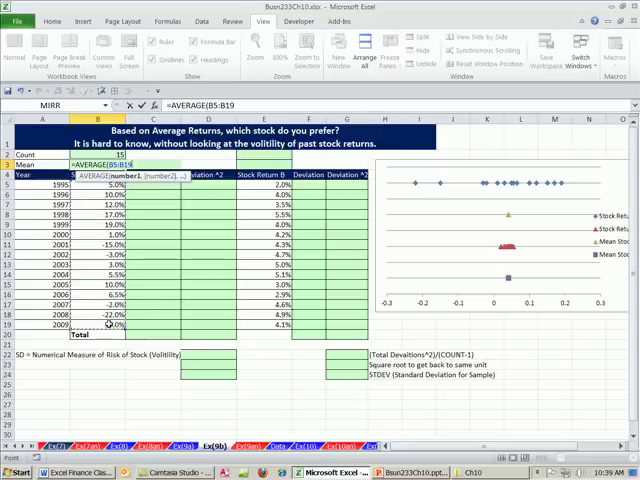
key("ctrl+Return")
Step: Copy the Count and Mean formulas to Stock Return B, which also shows 15 and 4.1%
left_click(95, 157)
left_click_drag(95, 157, 96, 166)
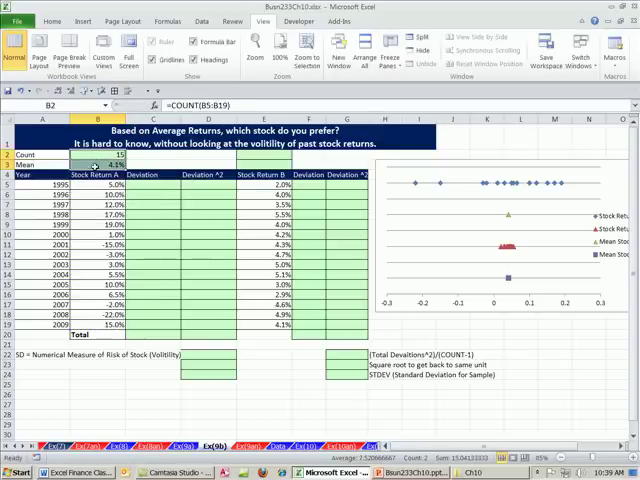
key("ctrl+c")
left_click(265, 156)
key("ctrl+v")
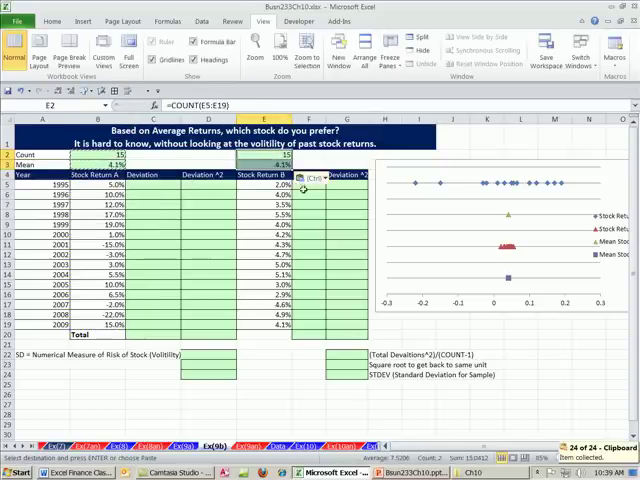
left_click(265, 165)
key("F2")
key("ctrl+Return")
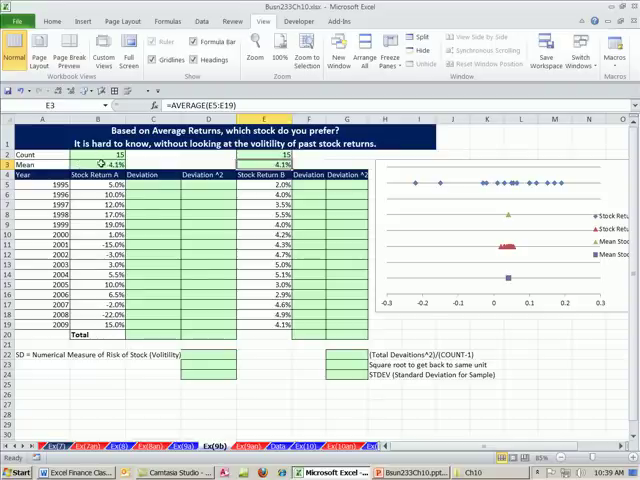
Step: Fill Stock Return A's Deviation column as return minus the locked mean, and clear C20's #VALUE! error
left_click(142, 185)
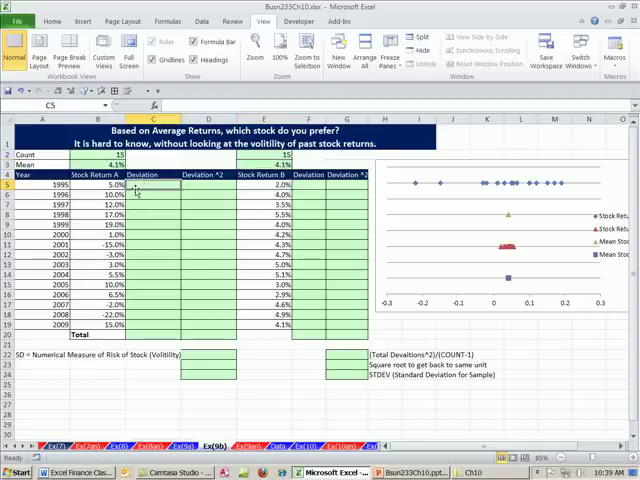
scroll(135, 193, "up", 1)
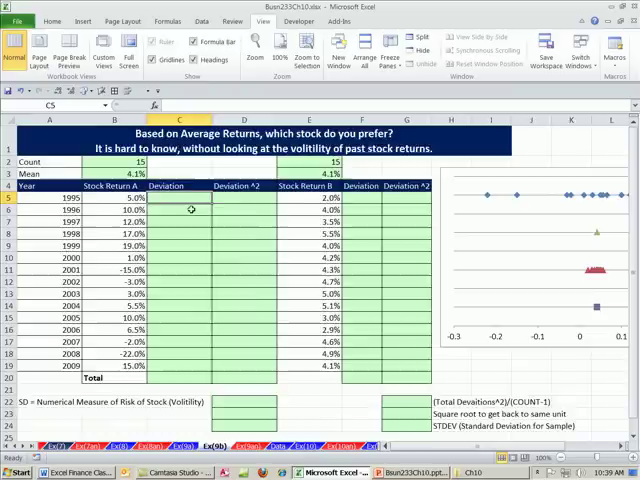
scroll(135, 193, "up", 1)
scroll(135, 193, "up", 1)
scroll(189, 216, "up", 2)
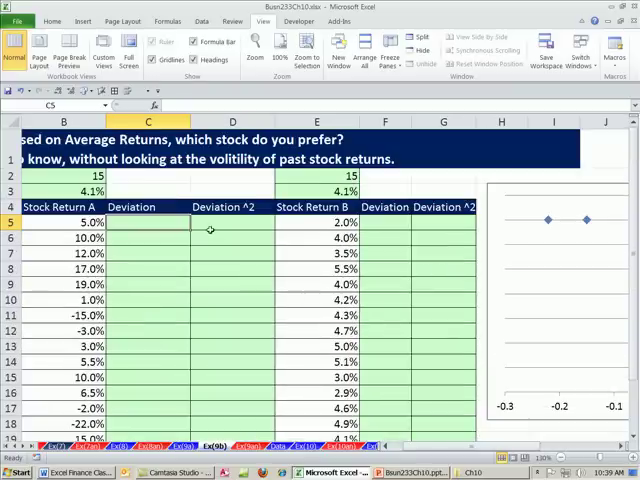
type("=")
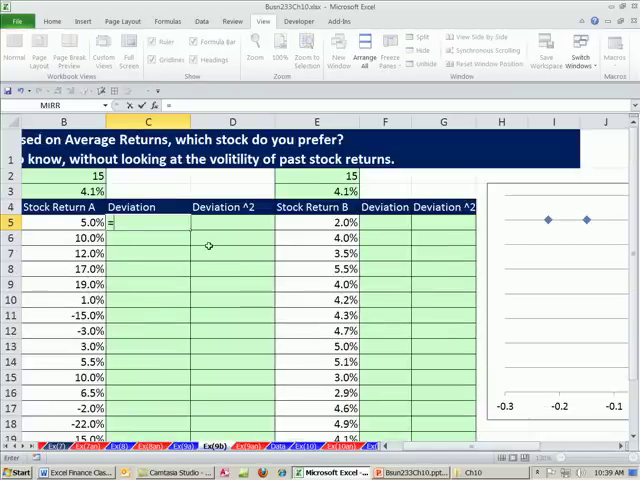
type("B5")
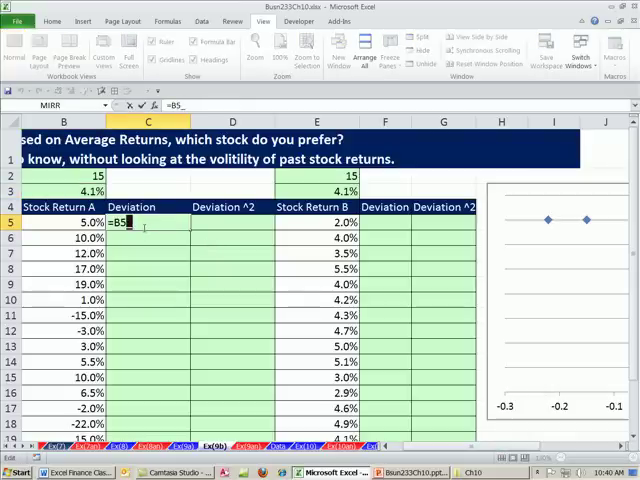
type("-")
left_click(83, 190)
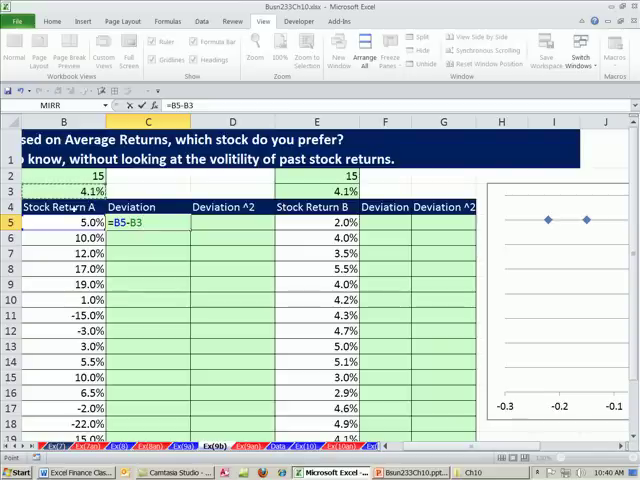
key("F4")
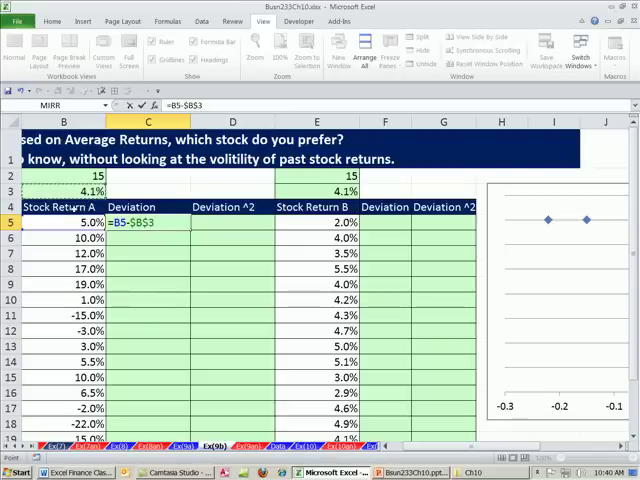
key("ctrl+Return")
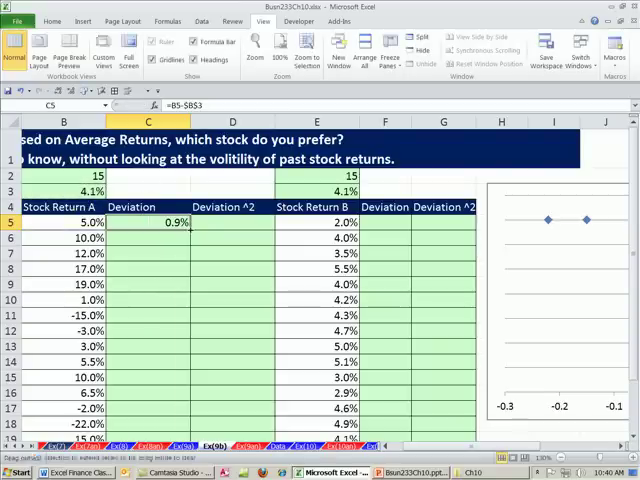
double_click(189, 229)
scroll(215, 231, "down", 1)
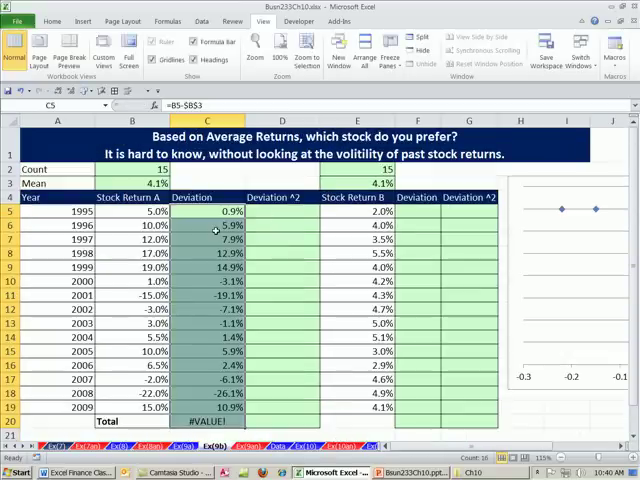
left_click(219, 421)
key("Delete")
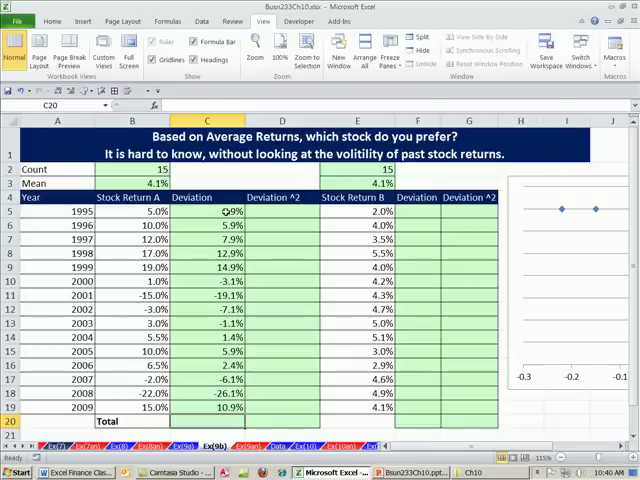
Step: AutoSum deviations C5:C19 into C20, trying General format before restoring Percent
left_click_drag(228, 212, 220, 406)
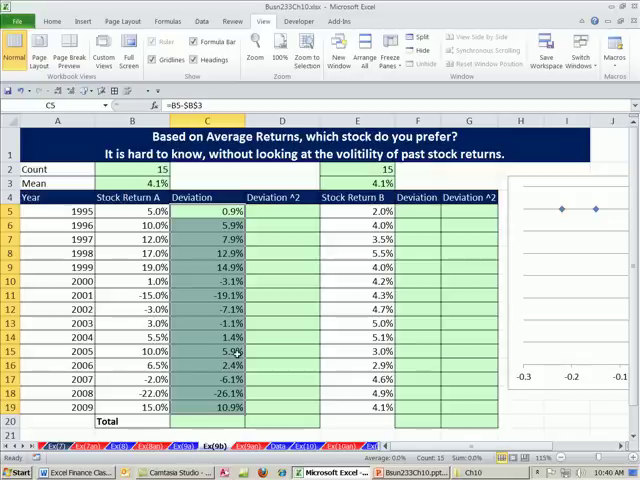
left_click(225, 424)
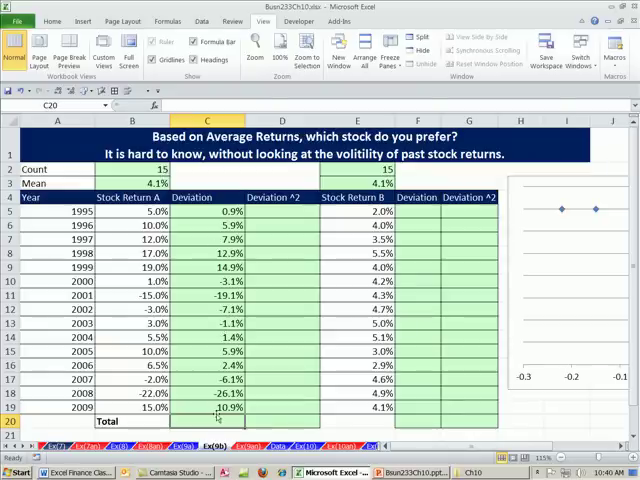
key("alt+equal")
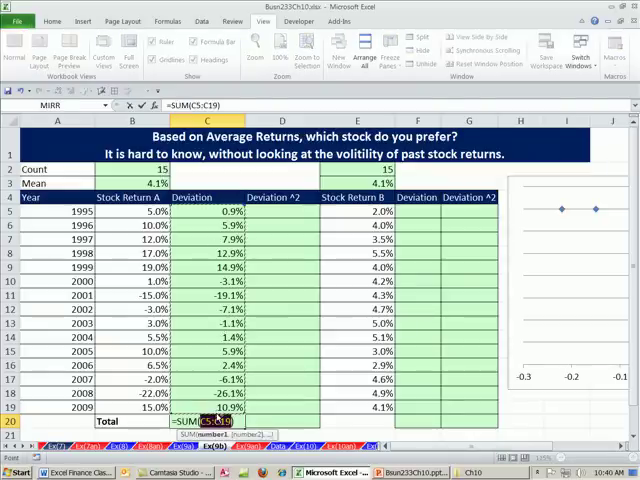
key("Return")
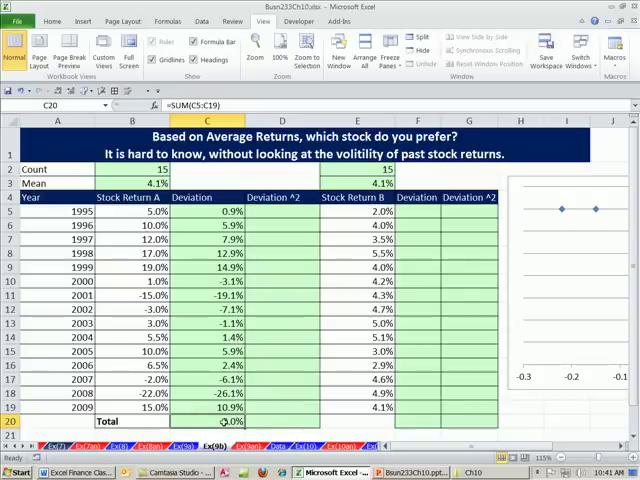
key("ctrl+shift+asciitilde")
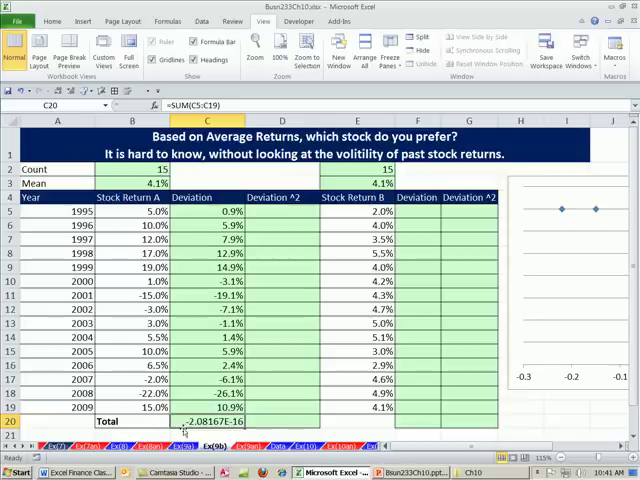
key("ctrl+shift+5")
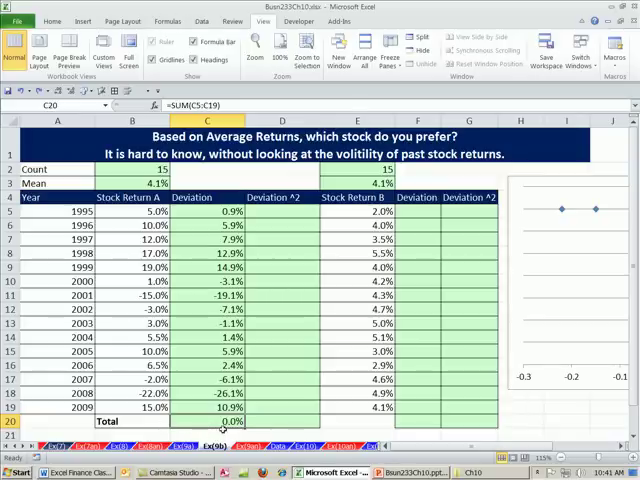
left_click(52, 21)
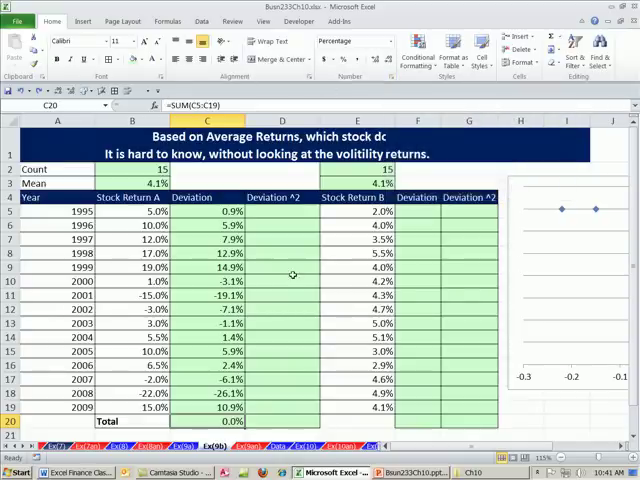
Step: Format the deviation total in C20 as Number with 2 decimal places
key("ctrl+1")
left_click(240, 104)
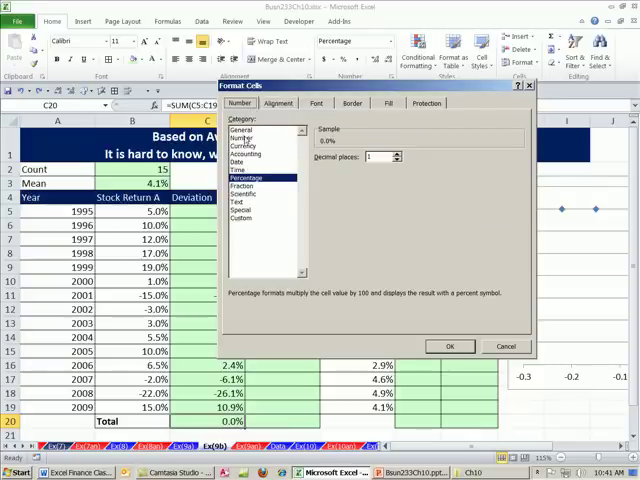
left_click(244, 138)
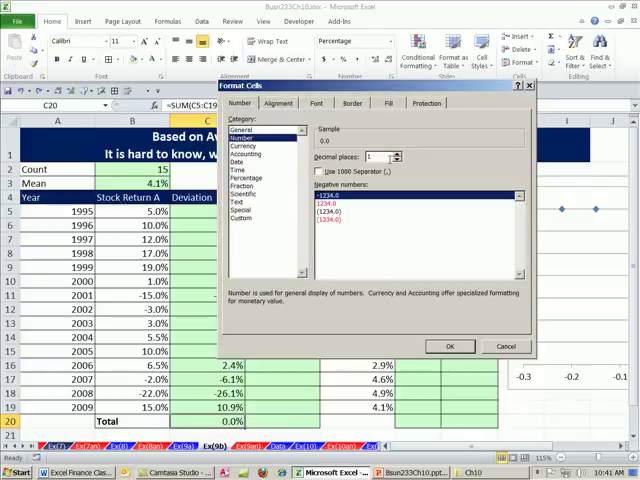
left_click(397, 154)
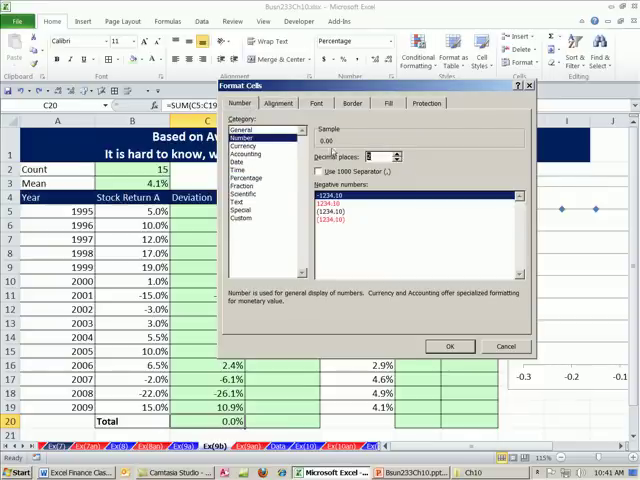
left_click(450, 346)
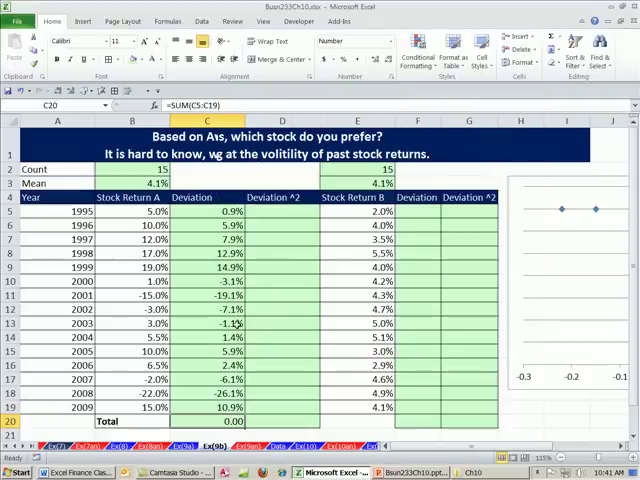
left_click(271, 211)
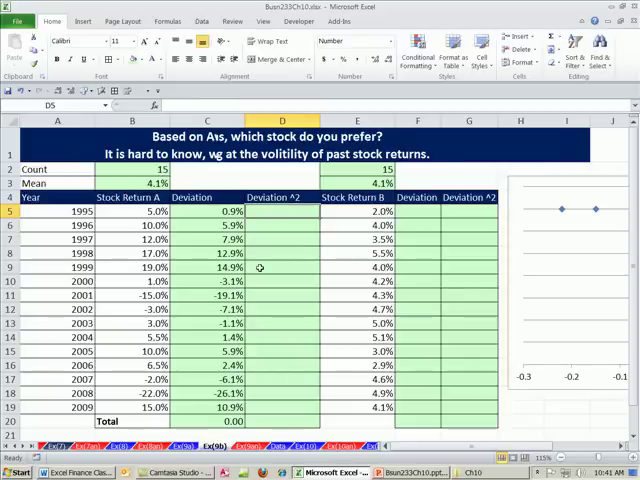
type("=")
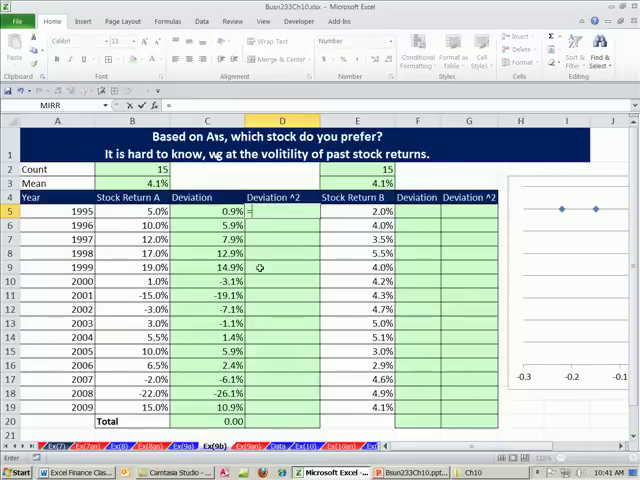
Step: Enter =C5^2 in D5 and copy it down through D19
left_click(215, 212)
type("^")
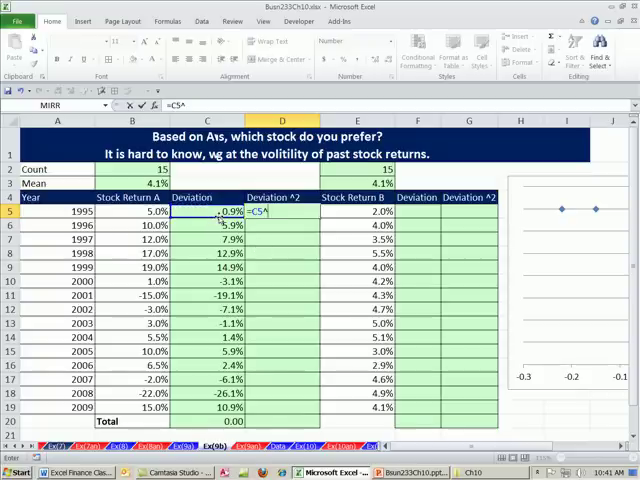
type("2")
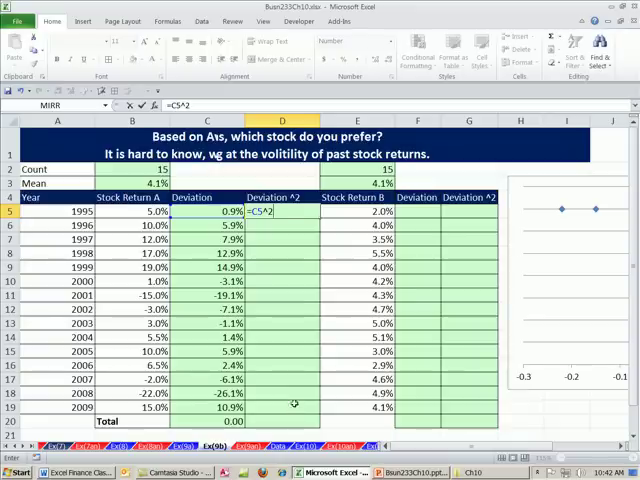
key("ctrl+Return")
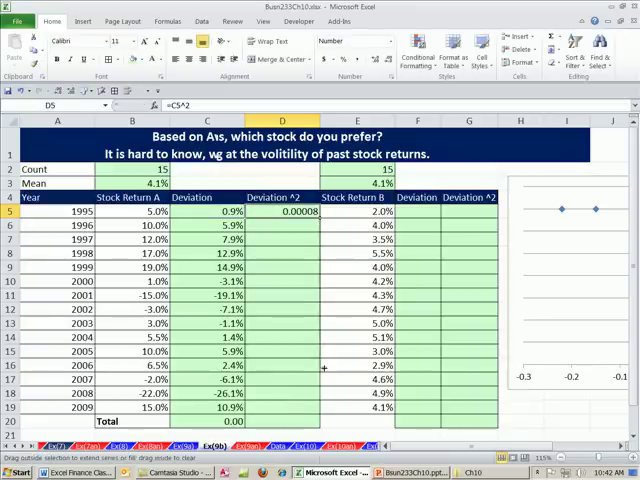
double_click(319, 219)
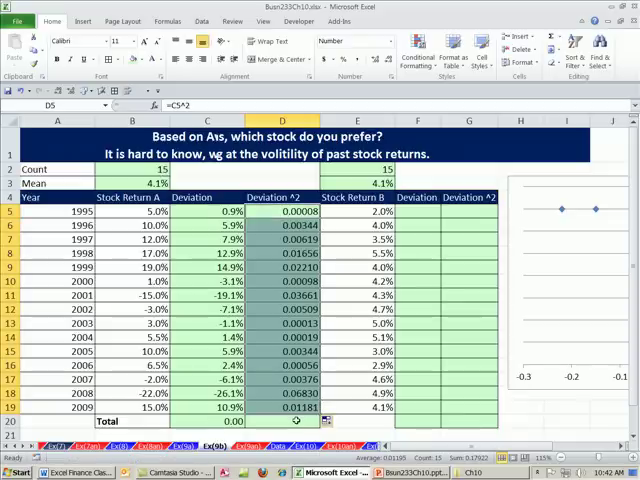
Step: AutoSum the squared deviations D5:D19 into D20, giving 0.17922
left_click(296, 421)
scroll(296, 421, "down", 3)
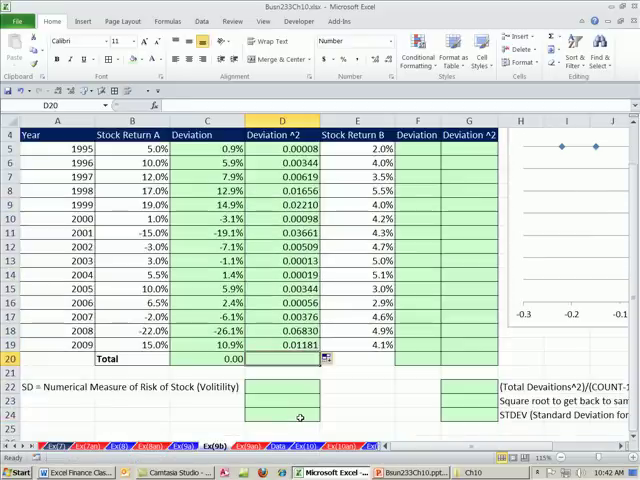
scroll(487, 444, "right", 1)
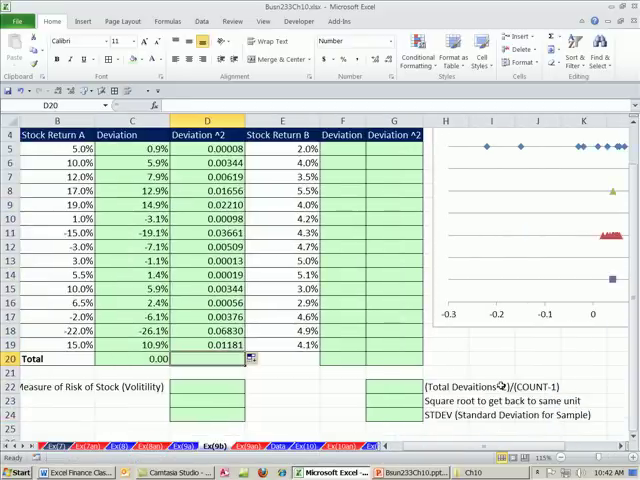
scroll(499, 424, "left", 1)
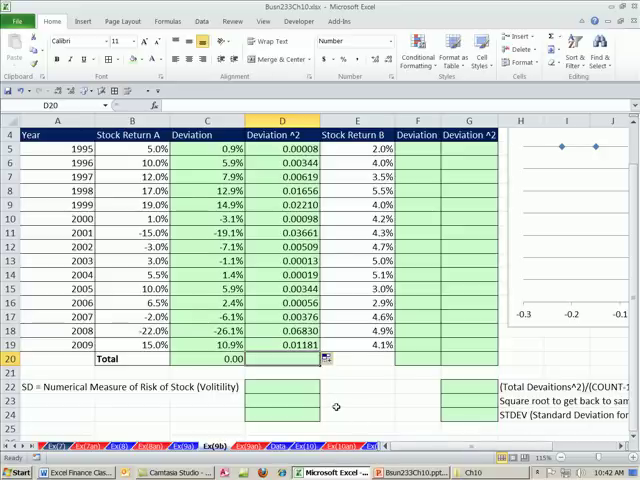
key("alt+equal")
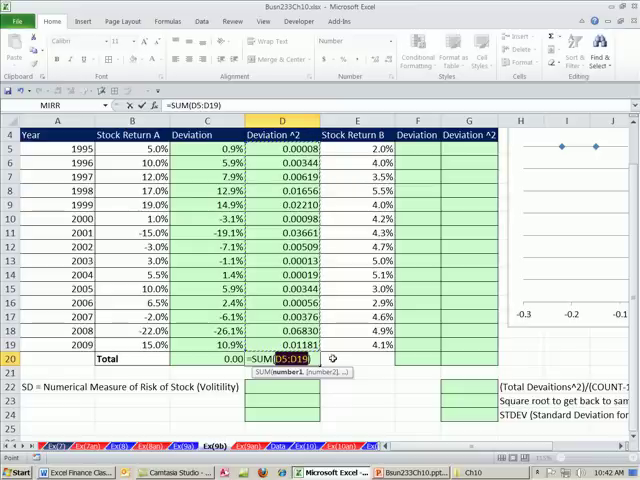
key("ctrl+Return")
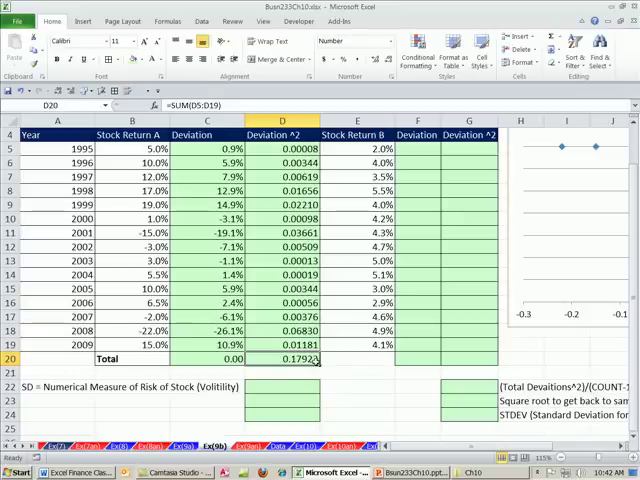
Step: Enter the variance formula =D20/(B2-1) in D22, giving 0.012801667
left_click(301, 385)
type("=")
key("Up")
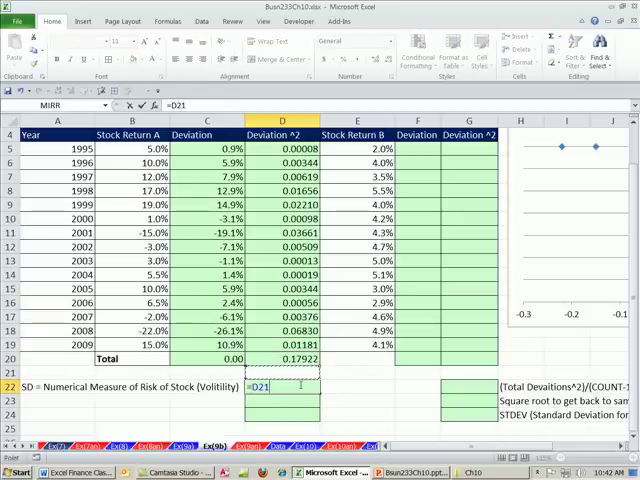
key("Up")
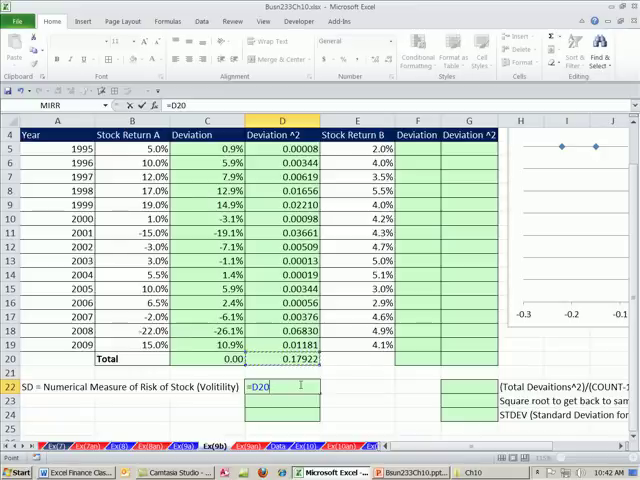
type("/(")
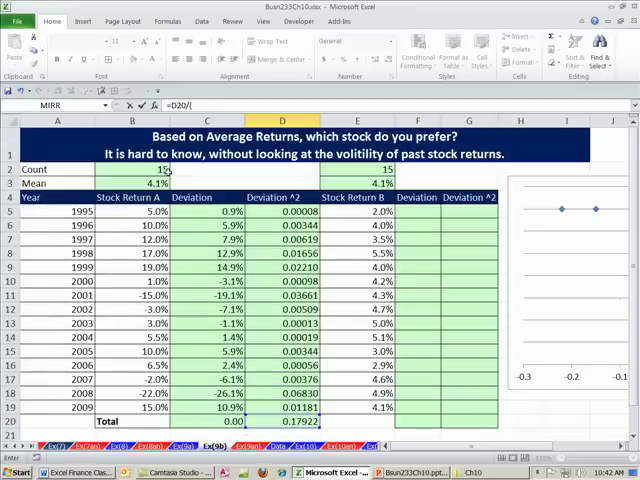
left_click(164, 170)
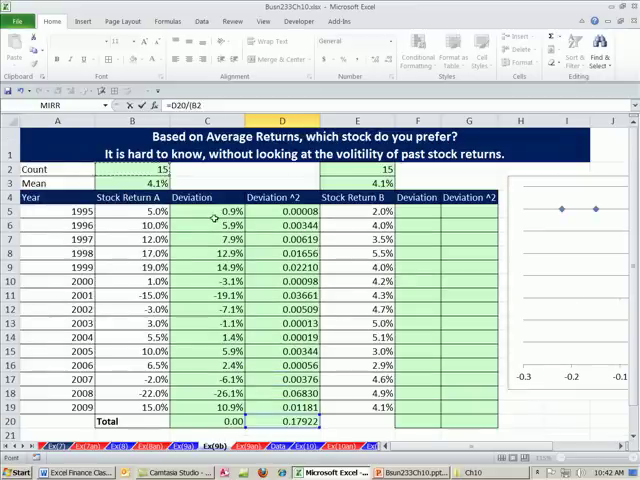
type("-1")
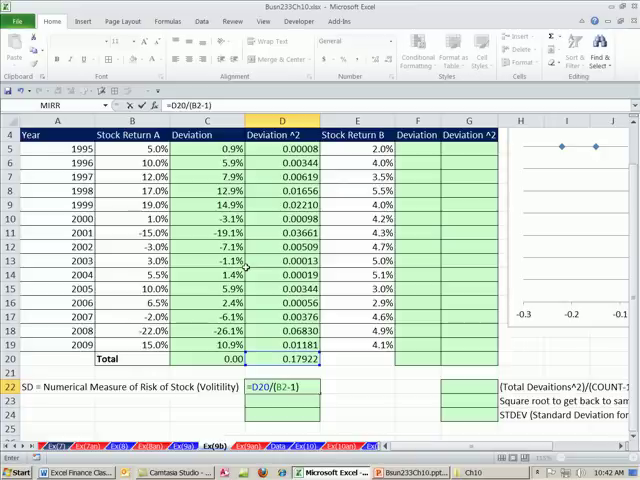
key("ctrl+Return")
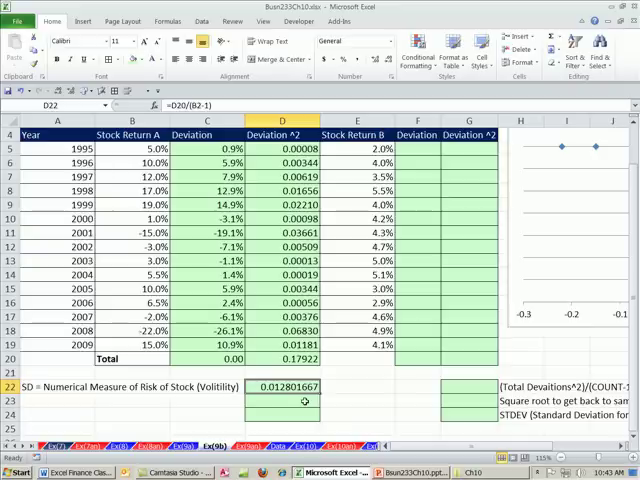
Step: Enter =SQRT(D22) in D23 for a standard deviation of 0.11314445
left_click(305, 401)
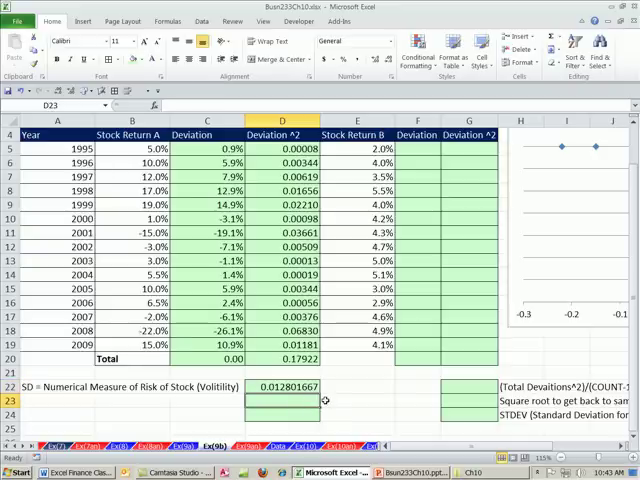
type("=")
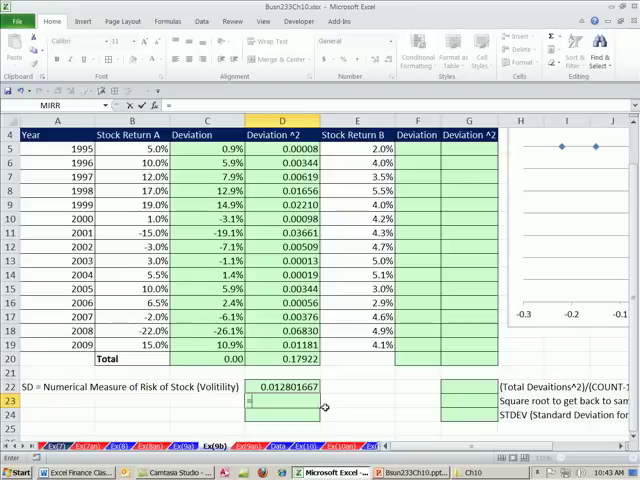
type("sqrt")
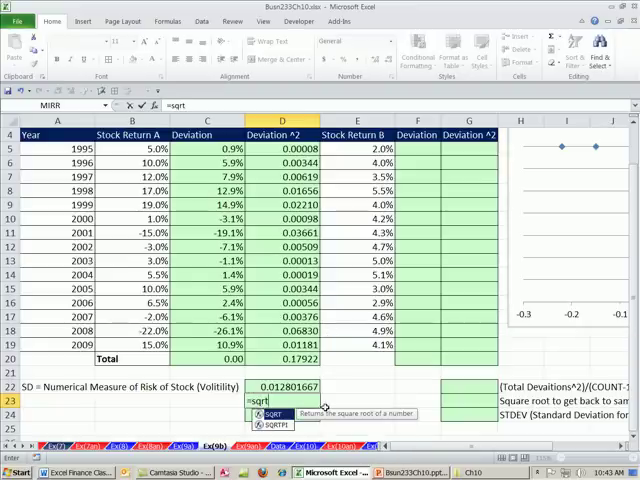
type("(")
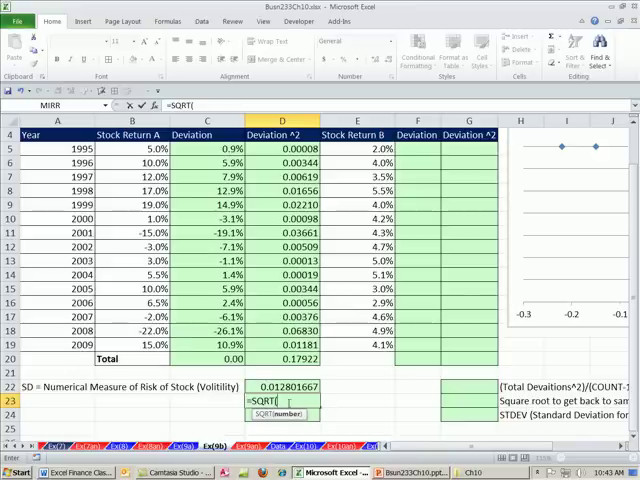
left_click(280, 388)
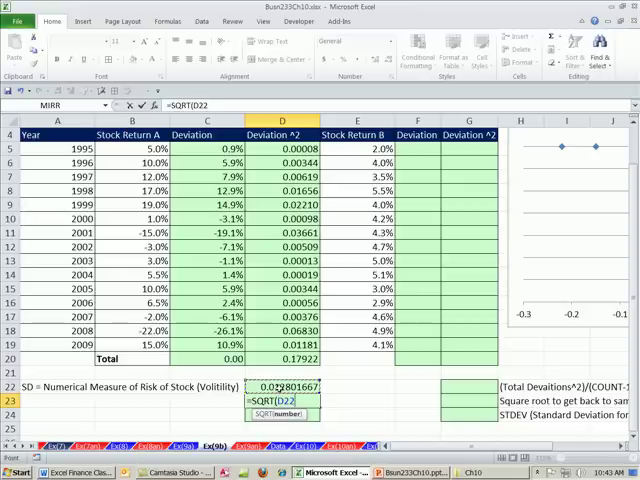
key("ctrl+Return")
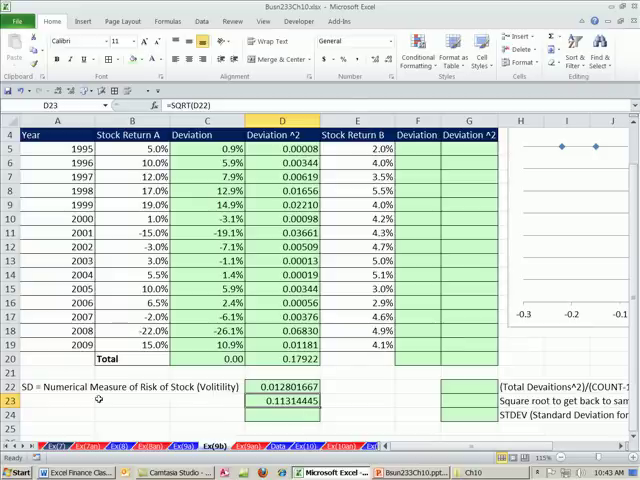
Step: Move the risk-measure label from A22 down to A23
left_click(48, 388)
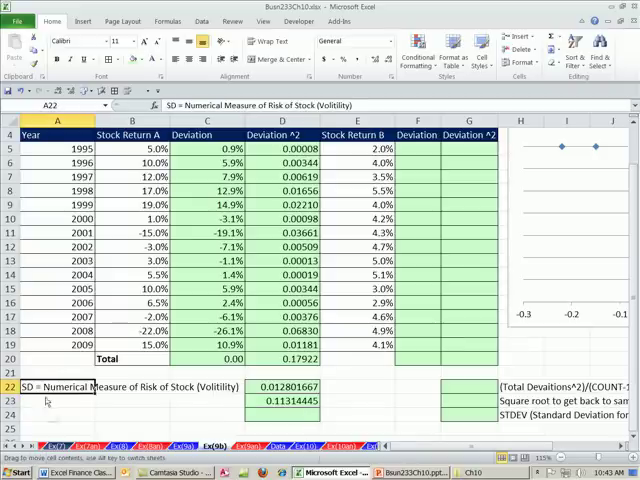
left_click_drag(48, 393, 48, 407)
left_click(60, 415)
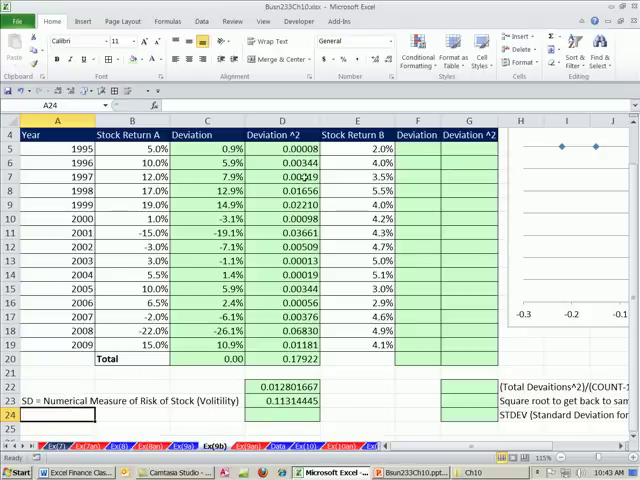
Step: Enter =STDEV(B5:B19) in D24 for Stock A's returns, giving 0.11314445
left_click(289, 414)
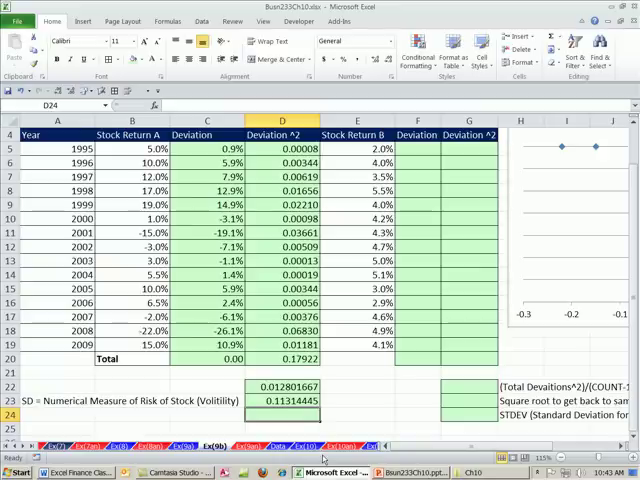
type("=s")
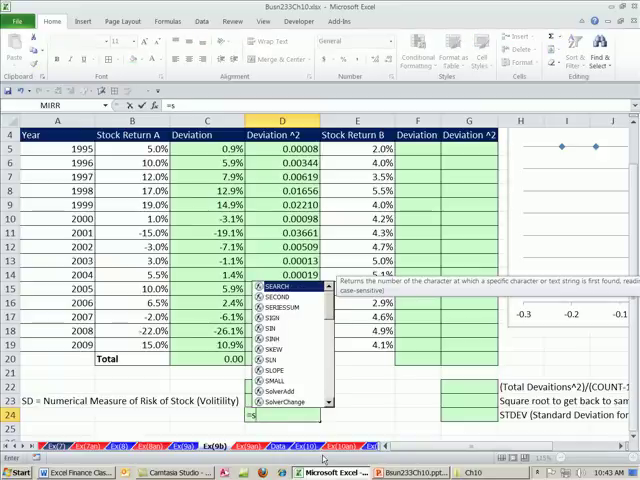
type("tdev")
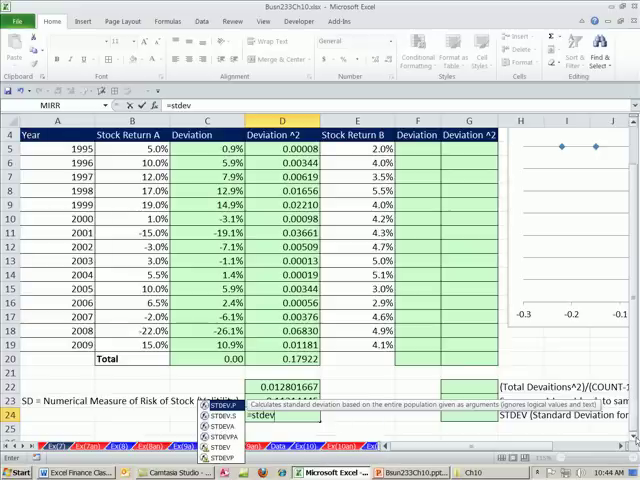
scroll(632, 437, "down", 1)
scroll(632, 437, "down", 1)
scroll(632, 437, "down", 2)
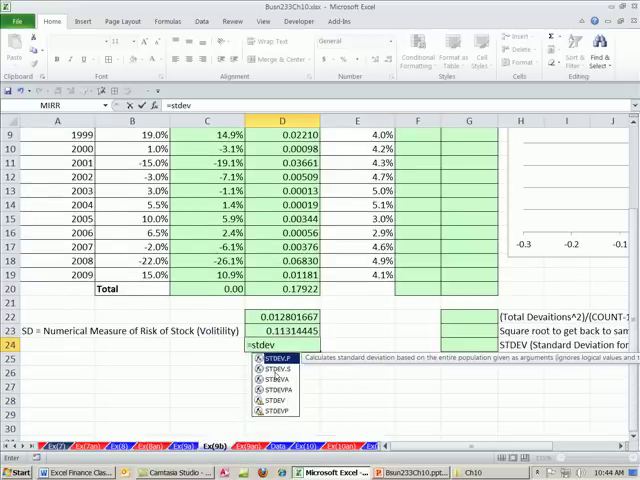
key("Down")
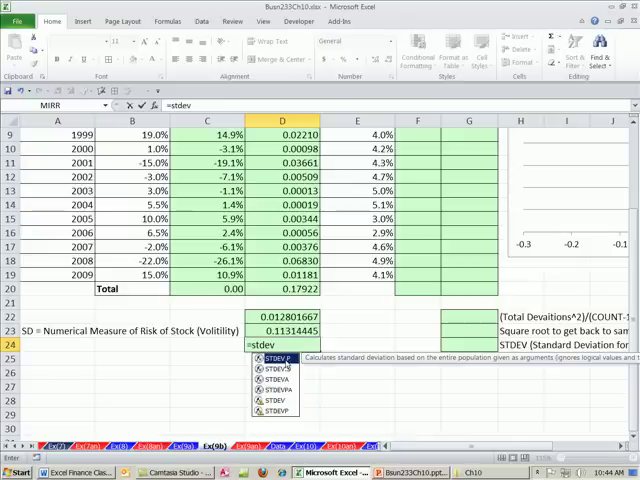
left_click(279, 370)
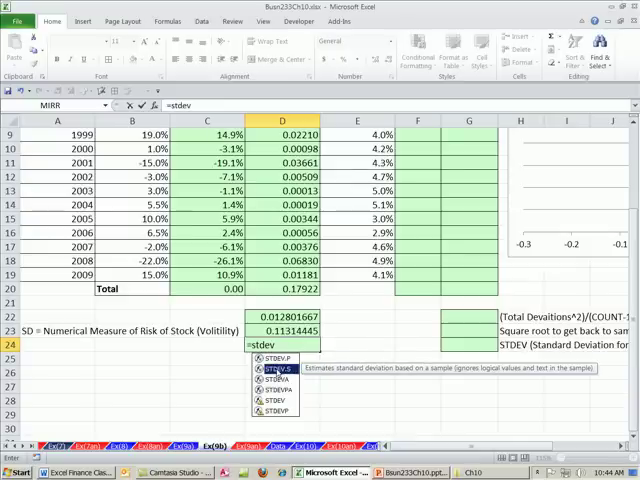
left_click(272, 400)
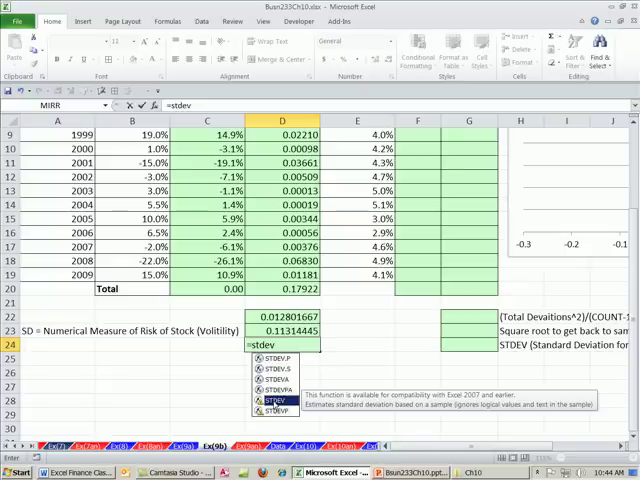
key("Tab")
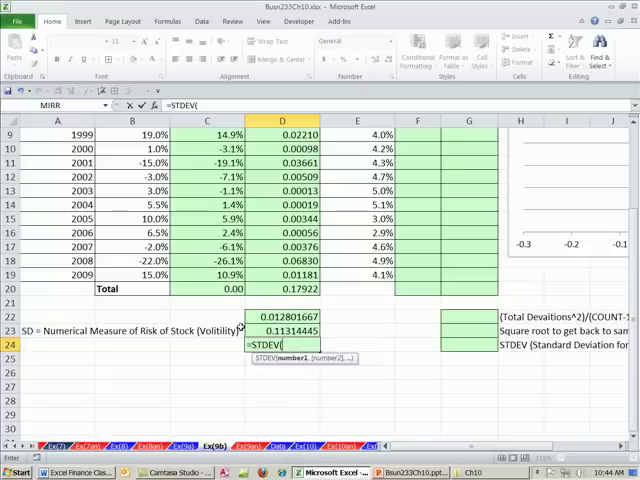
scroll(238, 330, "up", 3)
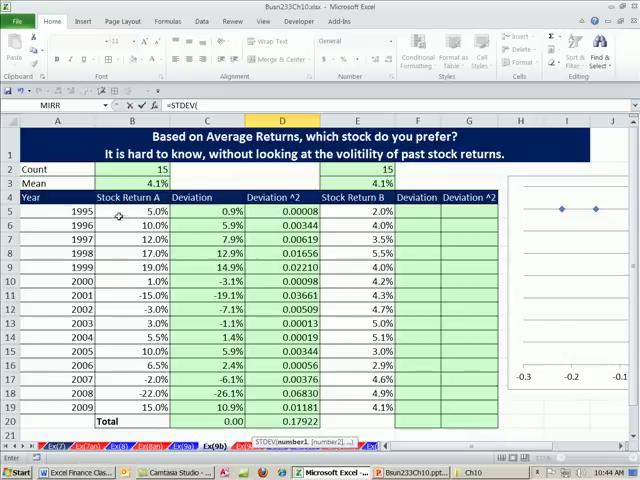
left_click_drag(117, 212, 120, 407)
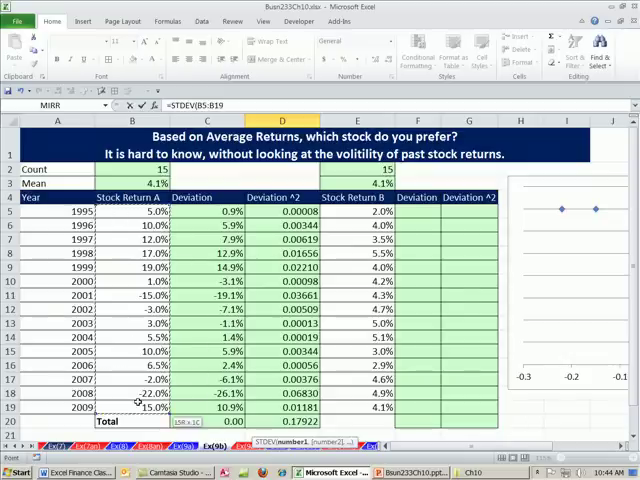
scroll(175, 343, "down", 3)
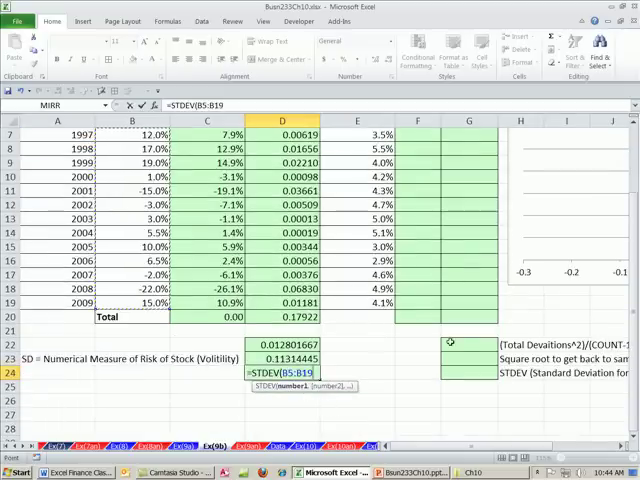
type(")")
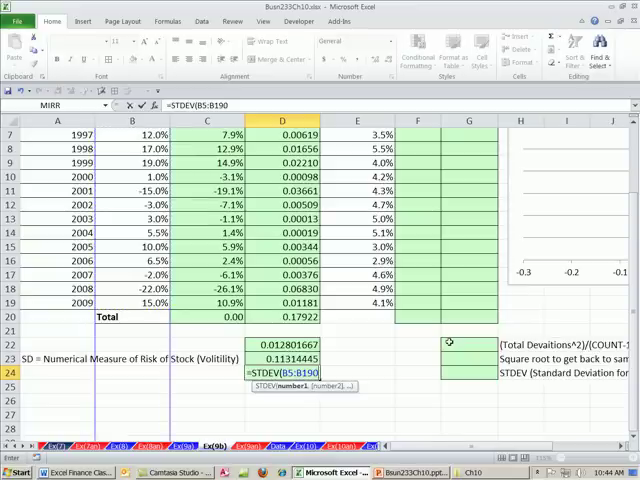
key("BackSpace")
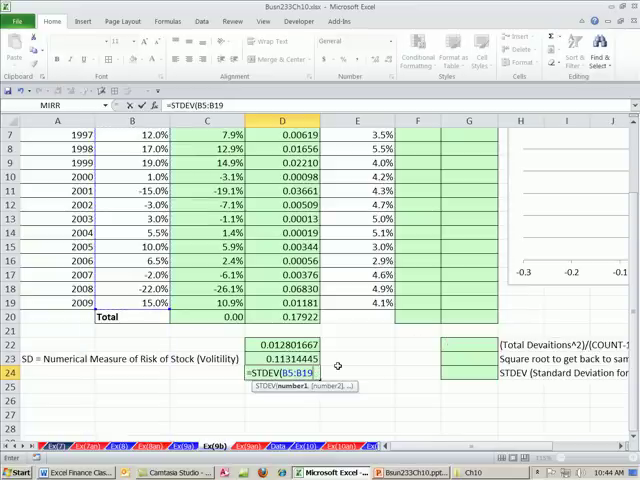
type(")")
key("Return")
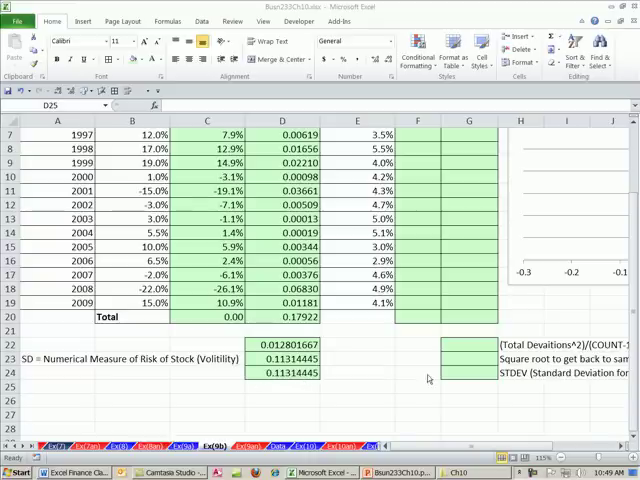
Step: Enter =STDEV(E5:E19) in G24 for Stock B's returns, giving 0.0094506
left_click(466, 374)
left_click(466, 374)
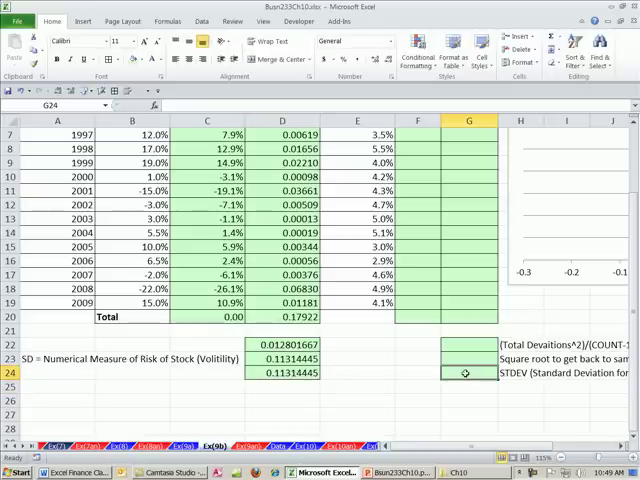
scroll(440, 320, "up", 1)
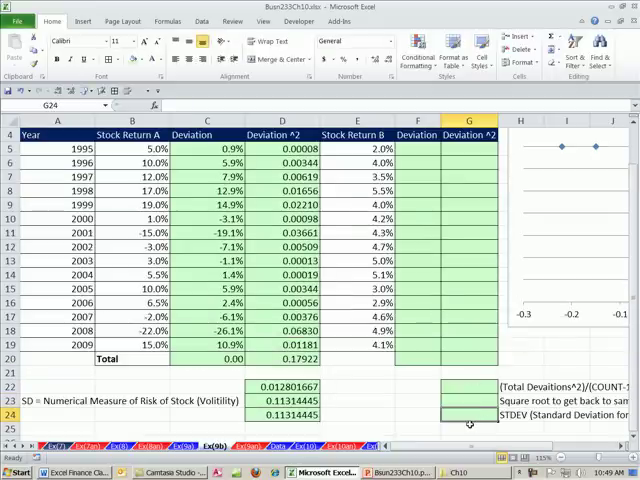
type("=stdev")
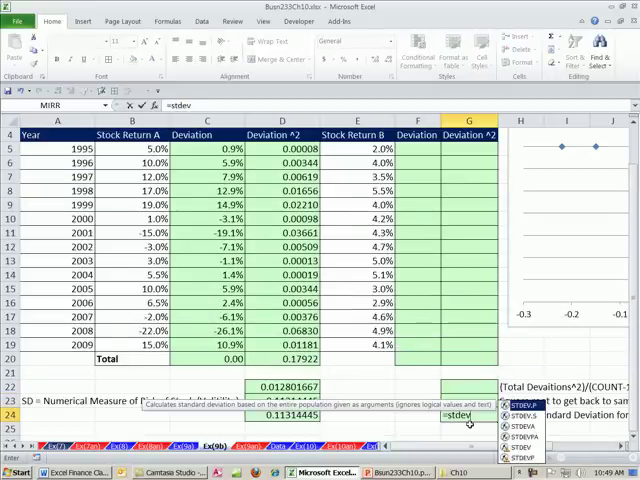
double_click(519, 447)
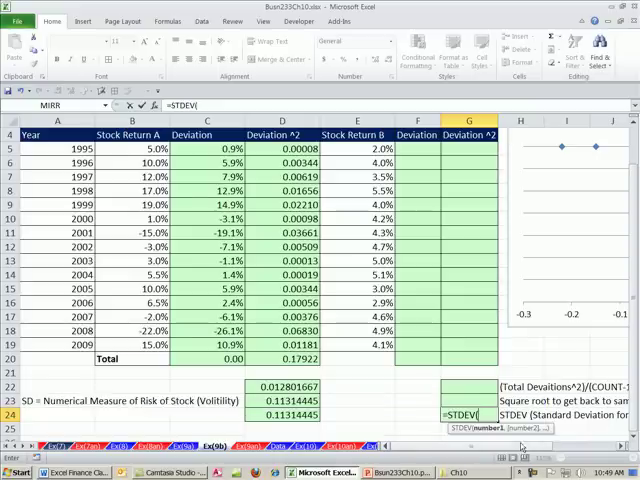
left_click_drag(371, 148, 382, 346)
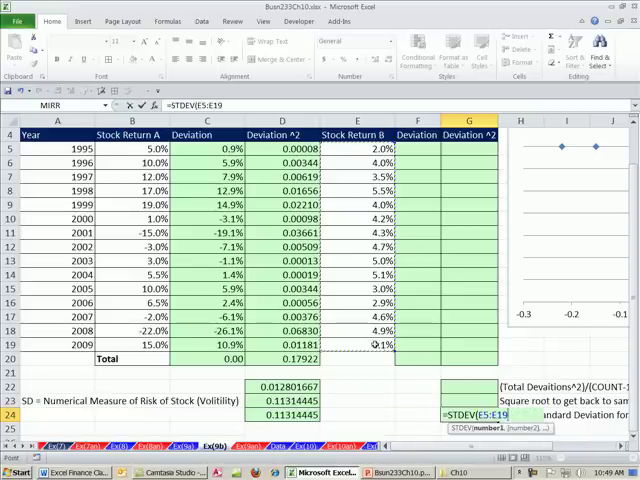
key("ctrl+Return")
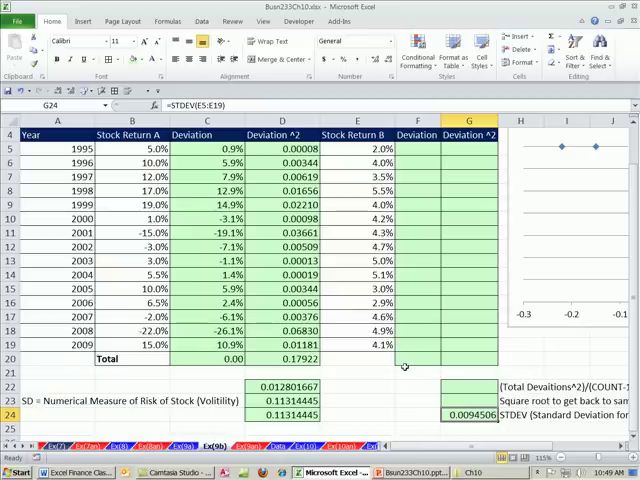
scroll(404, 366, "up", 1)
scroll(404, 367, "down", 1)
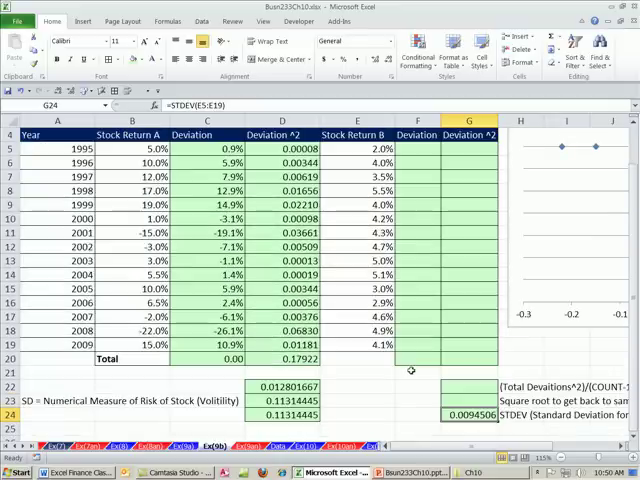